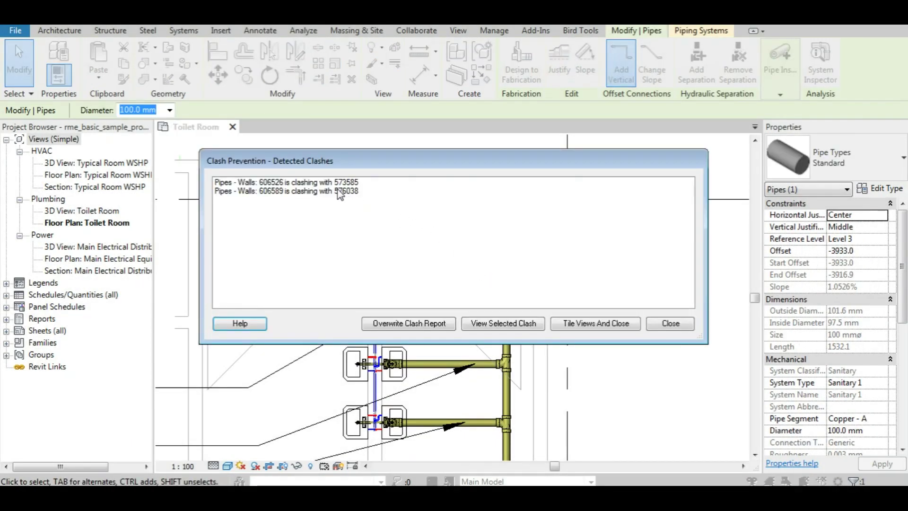
Step: Inspect the clash between pipe 606589 and wall 576038 in 3D tiled with the plan, then close the 3D view
click(342, 192)
click(506, 324)
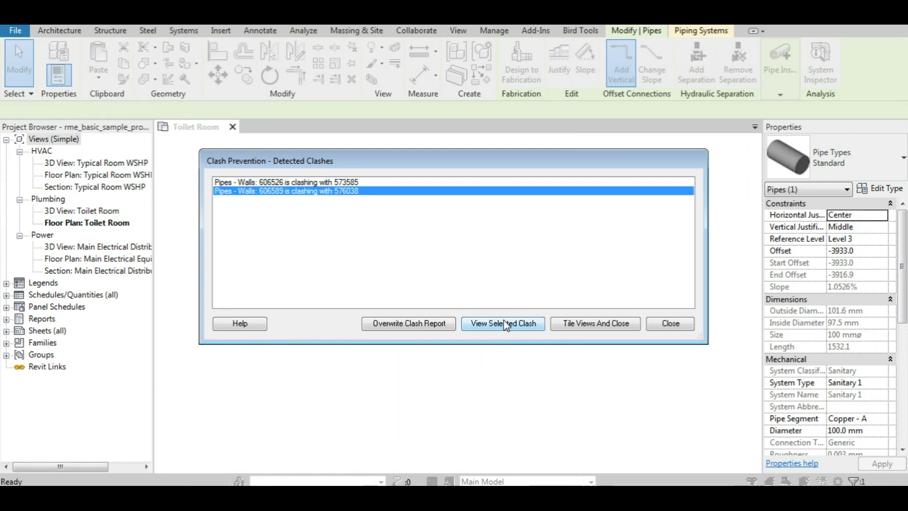
click(586, 325)
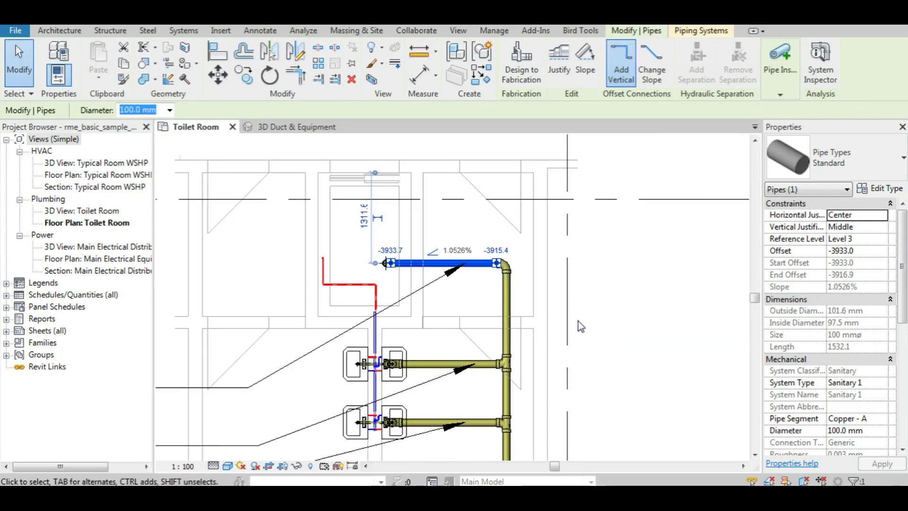
middle_drag(632, 330, 555, 384)
scroll(556, 384, down, 3)
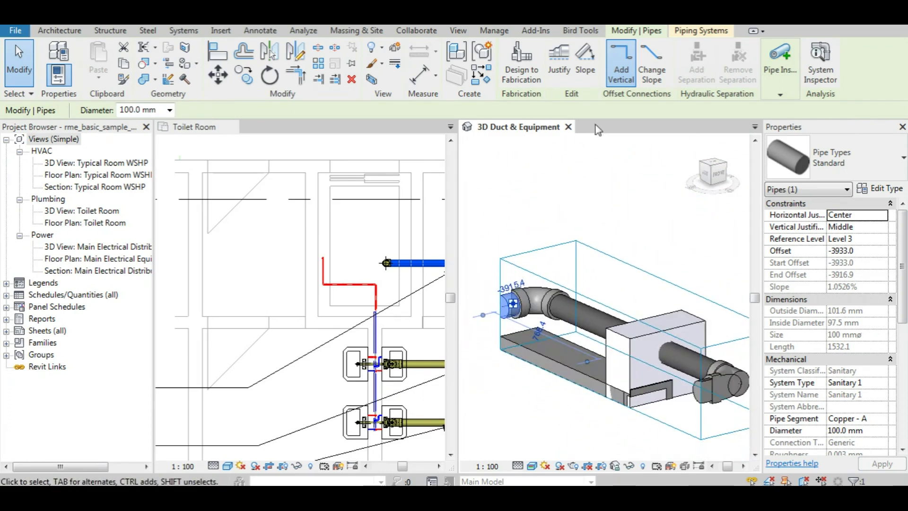
click(569, 126)
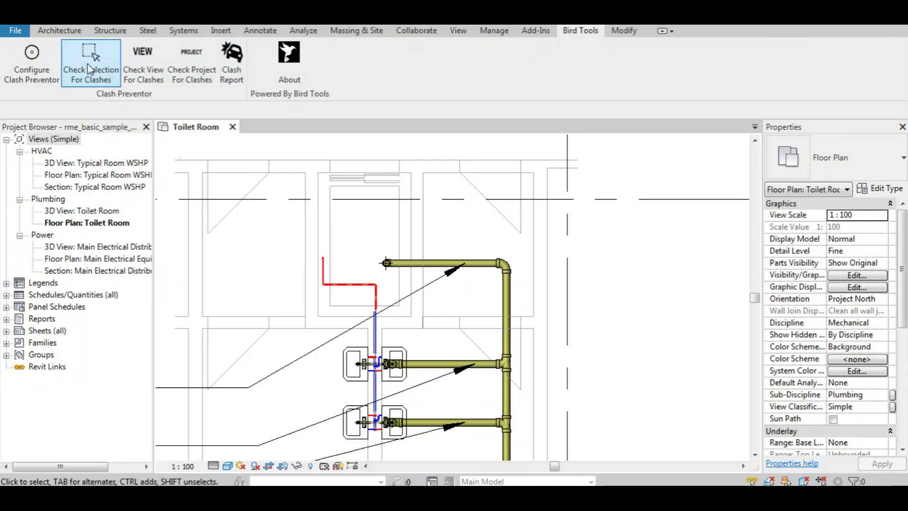
Step: Configure Clash Preventor to run in automatic mode with instant notifications enabled
click(29, 66)
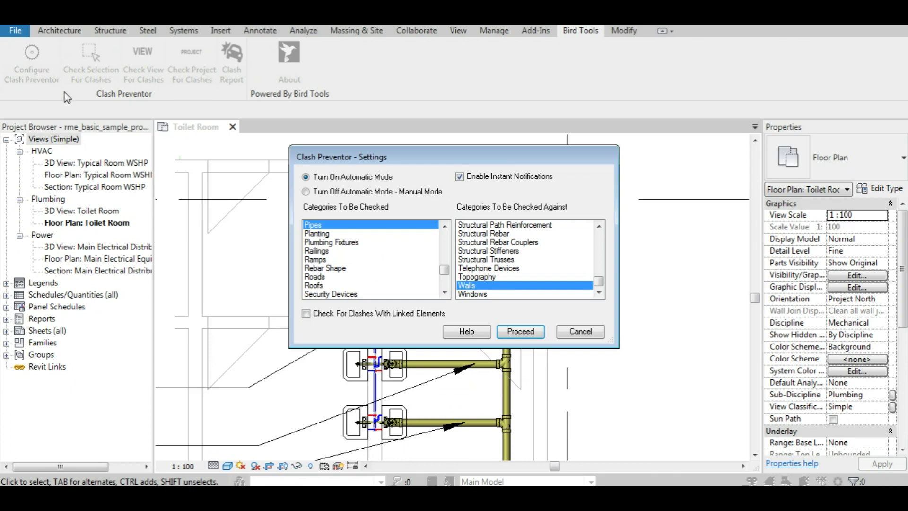
drag(504, 146, 488, 66)
drag(484, 355, 485, 444)
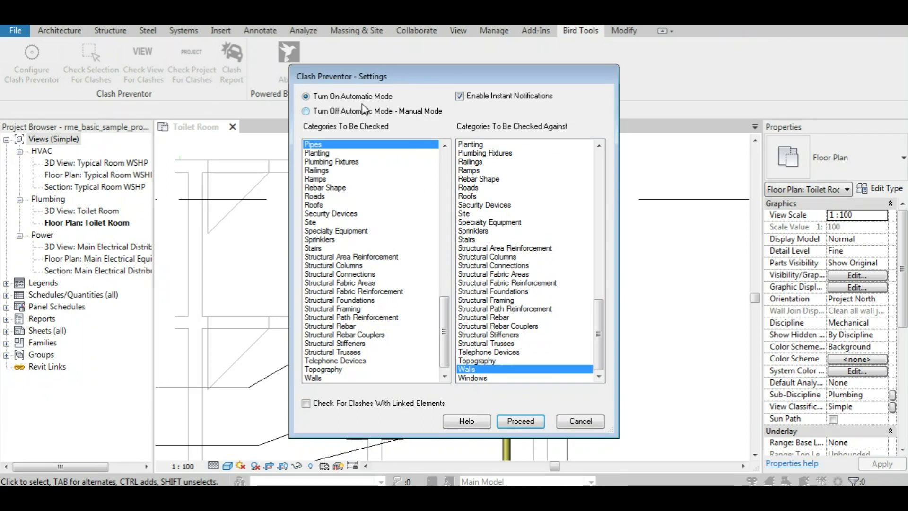
click(407, 113)
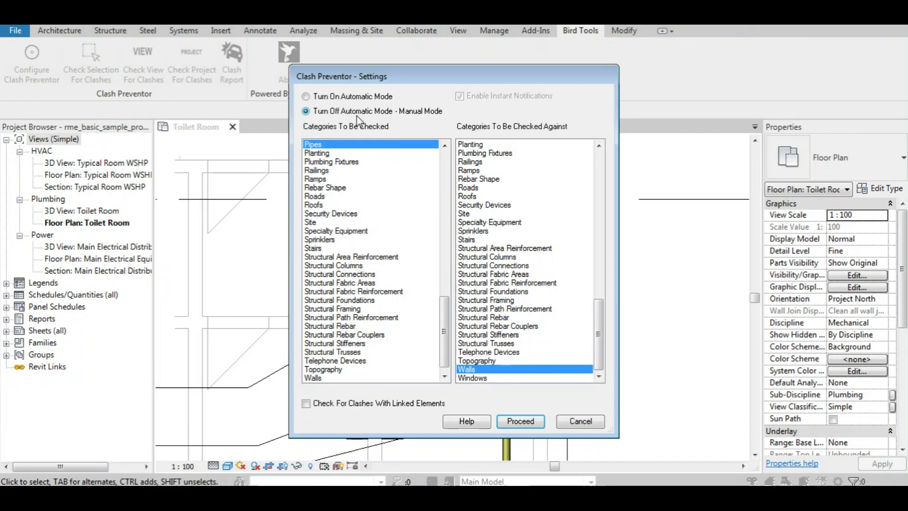
click(352, 99)
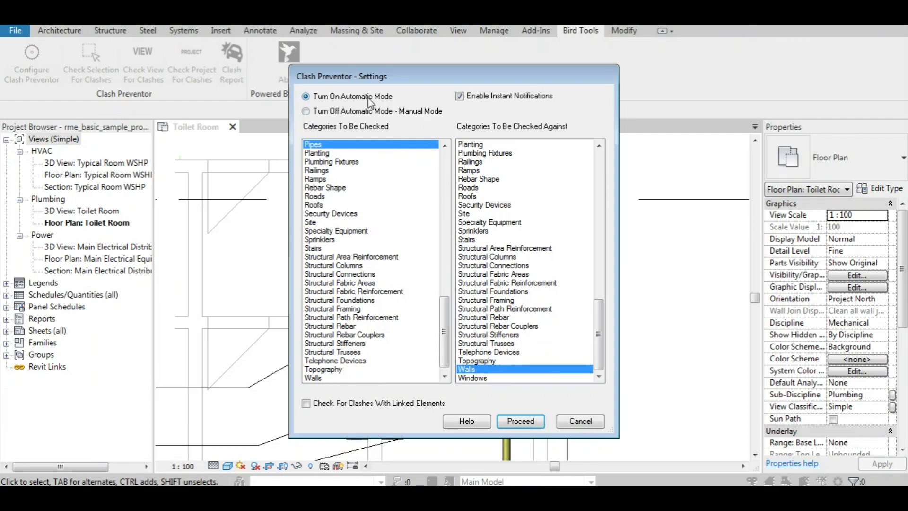
drag(425, 63, 424, 34)
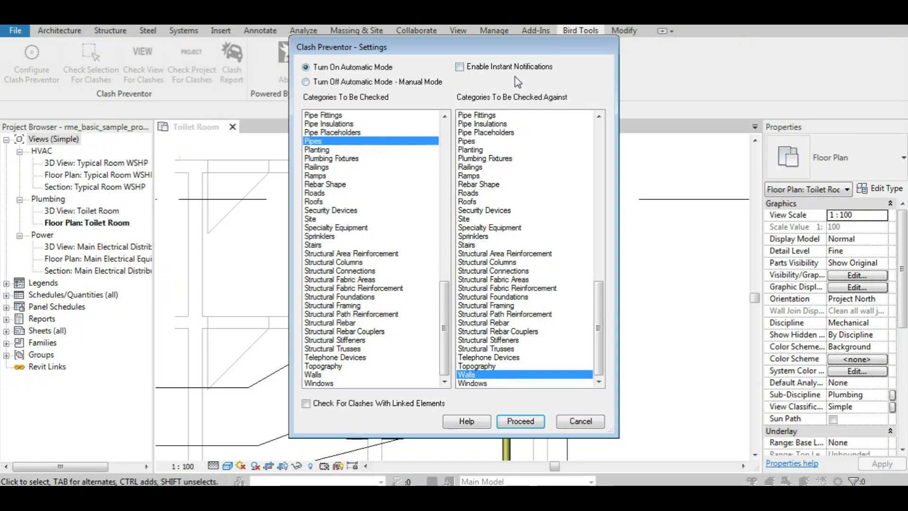
click(460, 66)
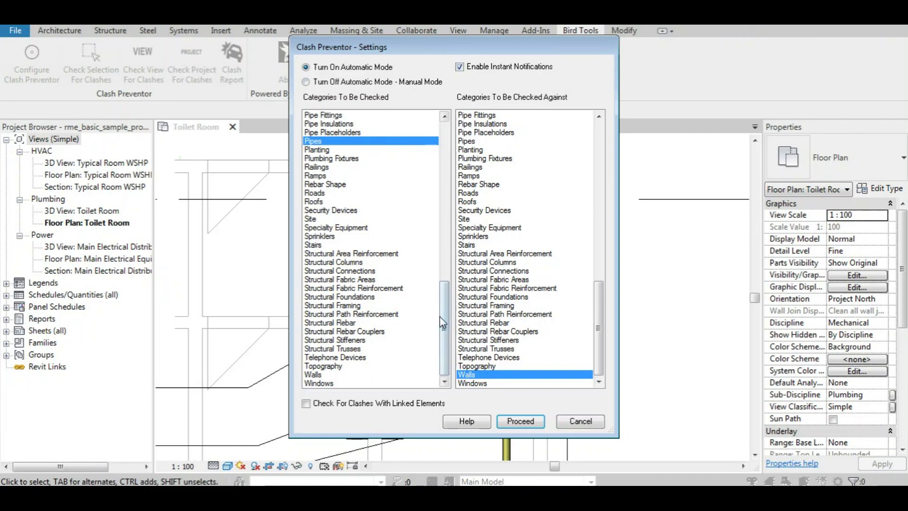
Step: Set the categories to be checked to Pipe Accessories, Pipe Fittings and Pipes
drag(443, 322, 435, 160)
scroll(426, 213, down, 13)
click(407, 282)
scroll(410, 225, down, 2)
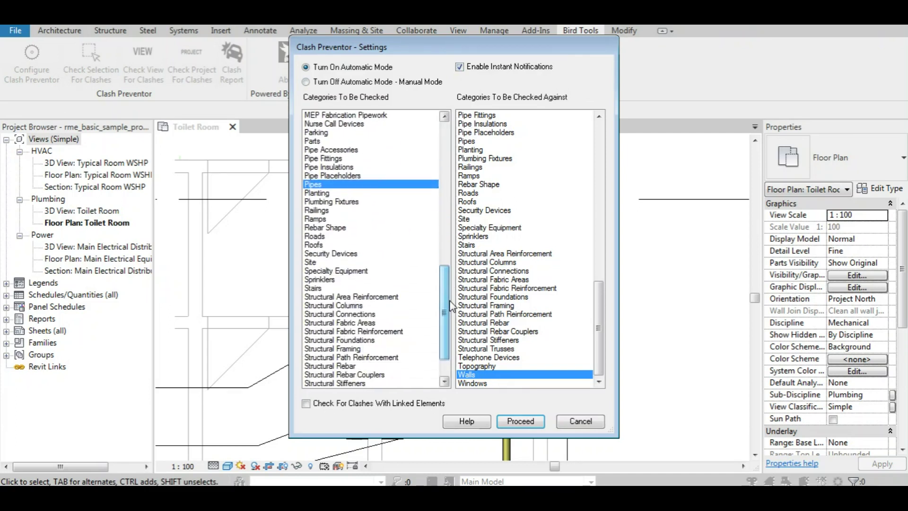
click(333, 151)
ctrl+click(339, 159)
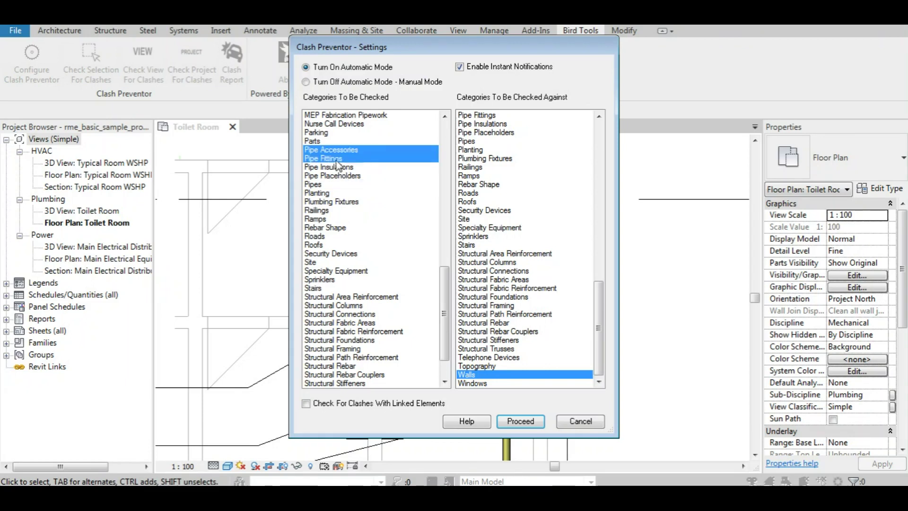
ctrl+click(340, 185)
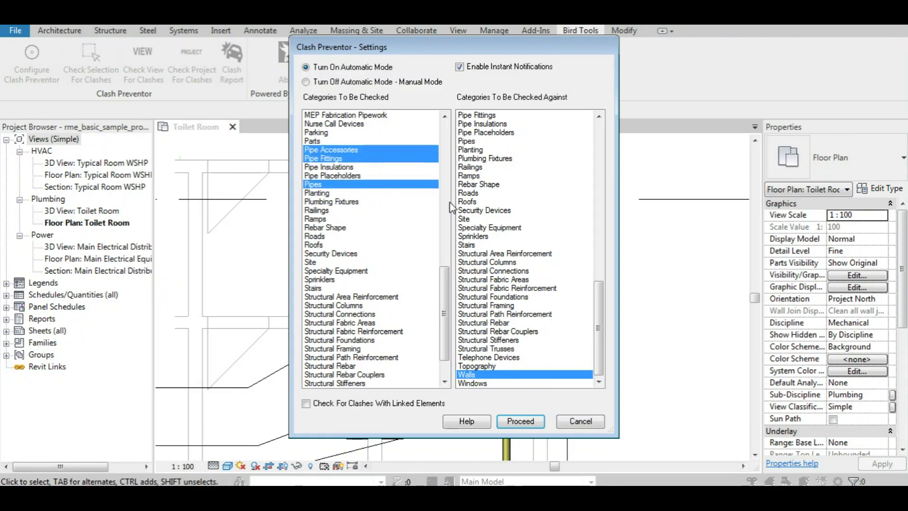
Step: Add Structural Columns, Framing, Path Reinforcement and Rebar to the categories checked against, include linked elements, and apply the settings
ctrl+click(496, 262)
ctrl+click(497, 306)
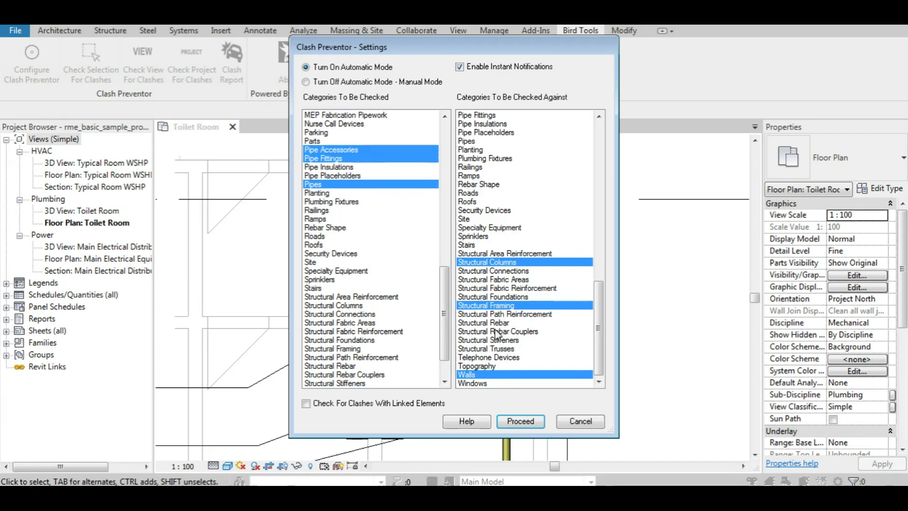
ctrl+shift+click(499, 324)
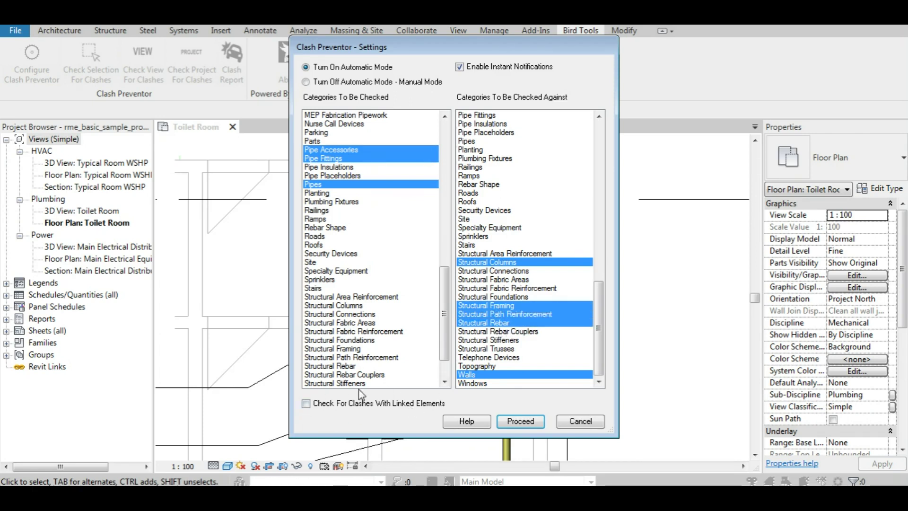
click(332, 406)
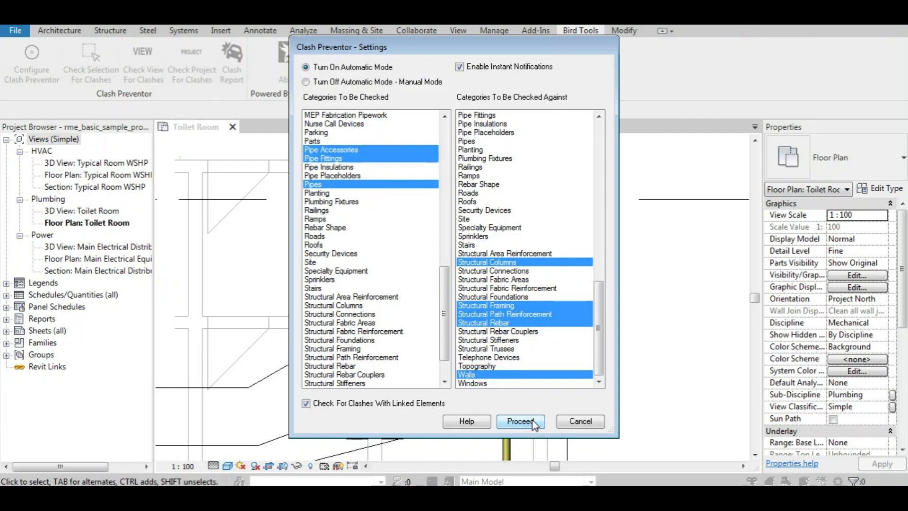
click(520, 422)
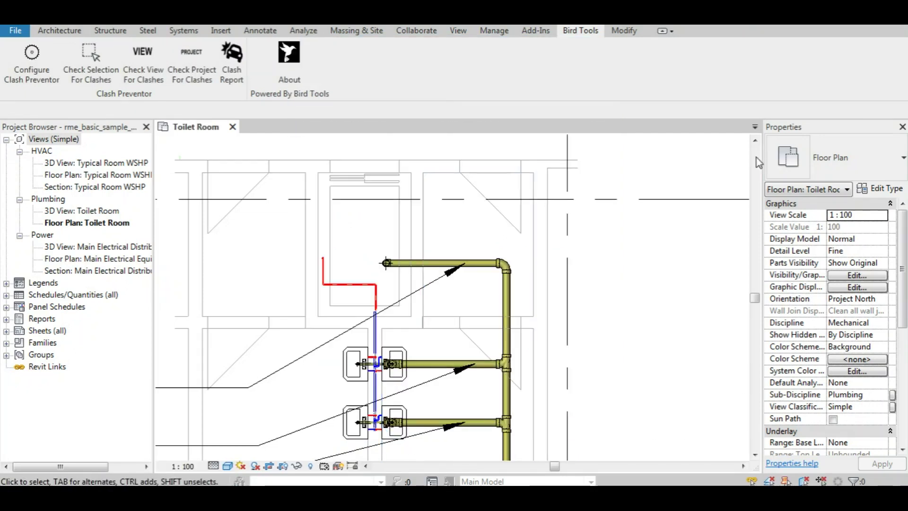
Step: Nudge the uppermost horizontal pipe in the Toilet Room plan and show the detected clash with wall 576038 in 3D
click(481, 269)
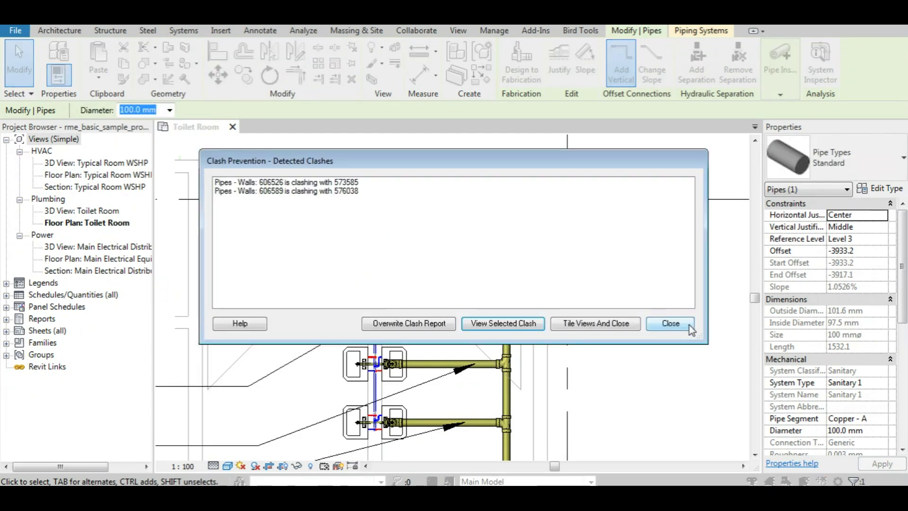
click(359, 182)
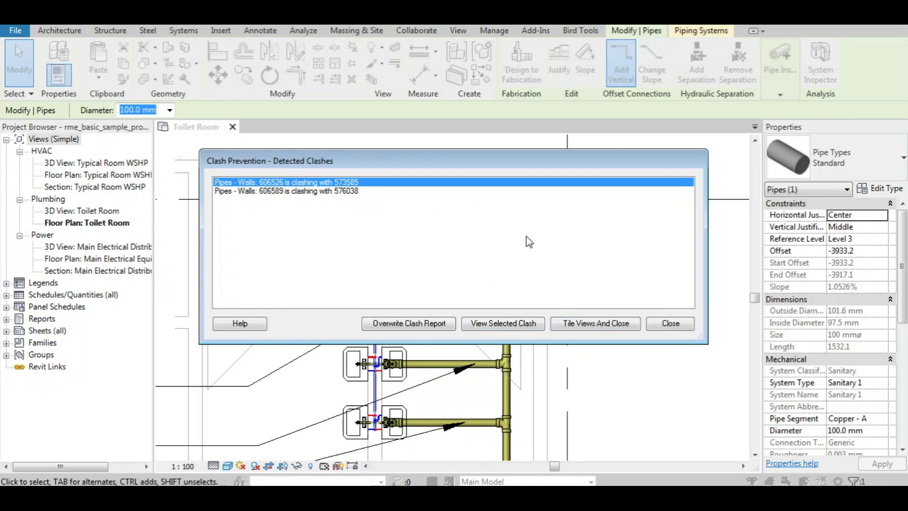
key(Down)
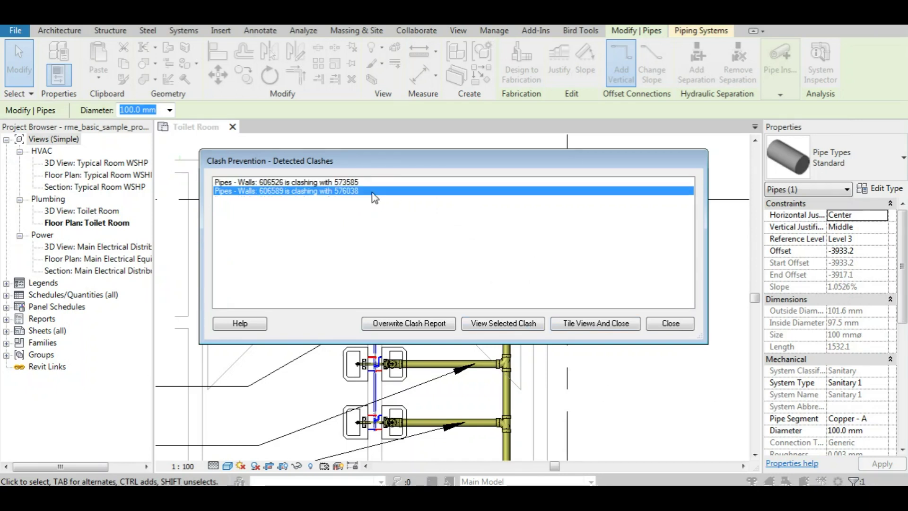
key(Up)
key(Down)
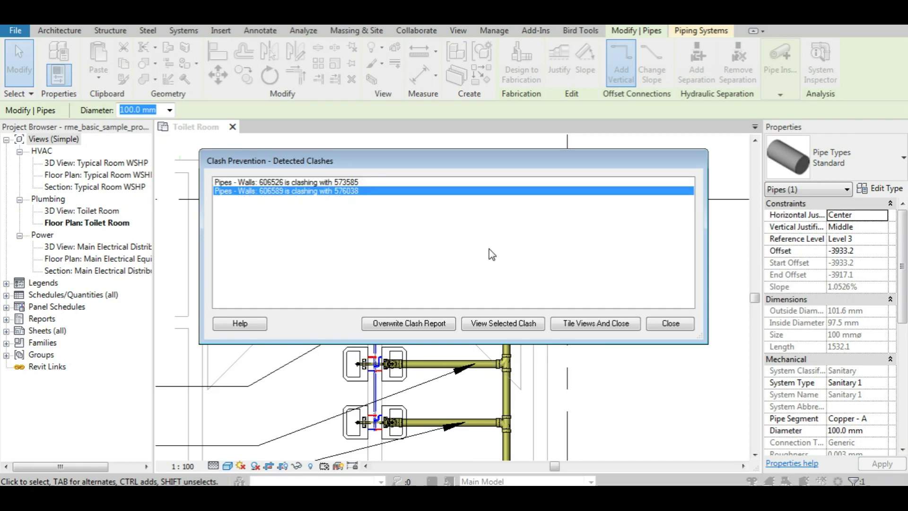
click(505, 323)
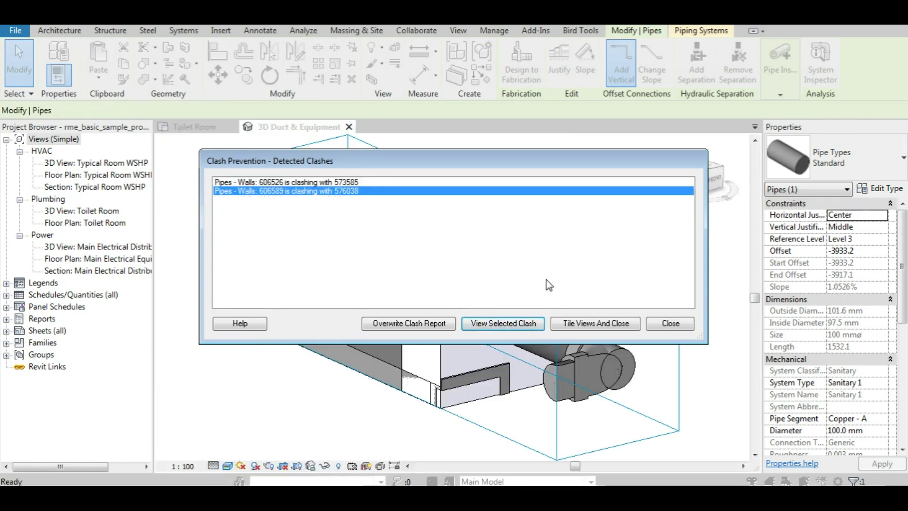
drag(508, 168, 506, 205)
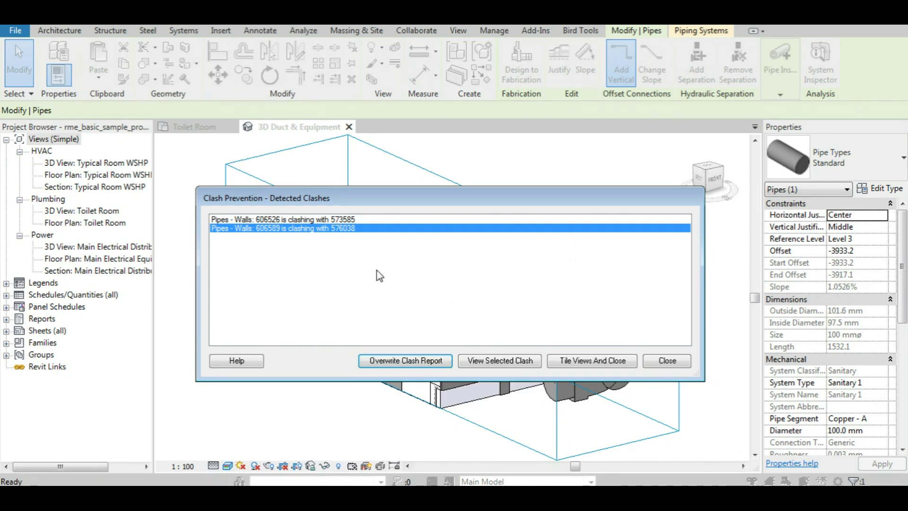
Step: Tile the floor plan beside the 3D clash view and examine where the pipe passes through the wall
click(609, 361)
shift+middle_drag(541, 370, 553, 392)
scroll(635, 414, up, 2)
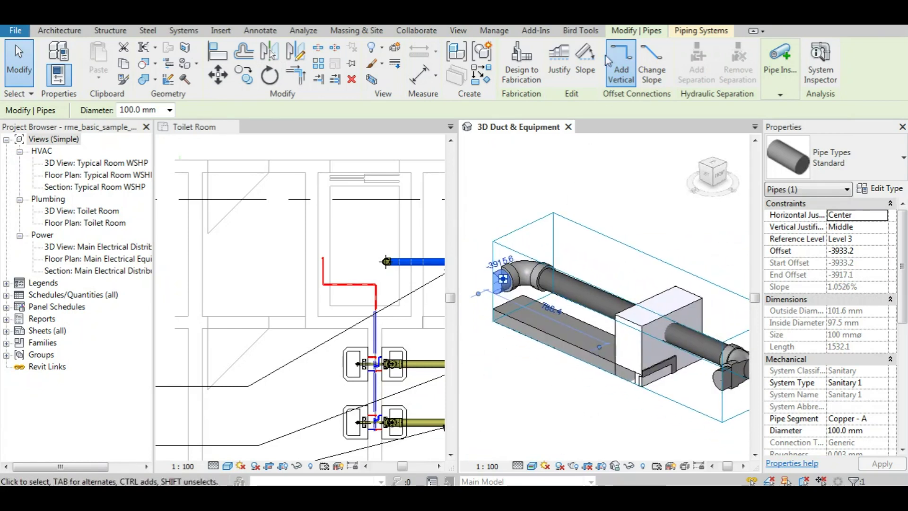
Step: Check the selected uppermost horizontal pipe for clashes from the Toilet Room floor plan
click(586, 31)
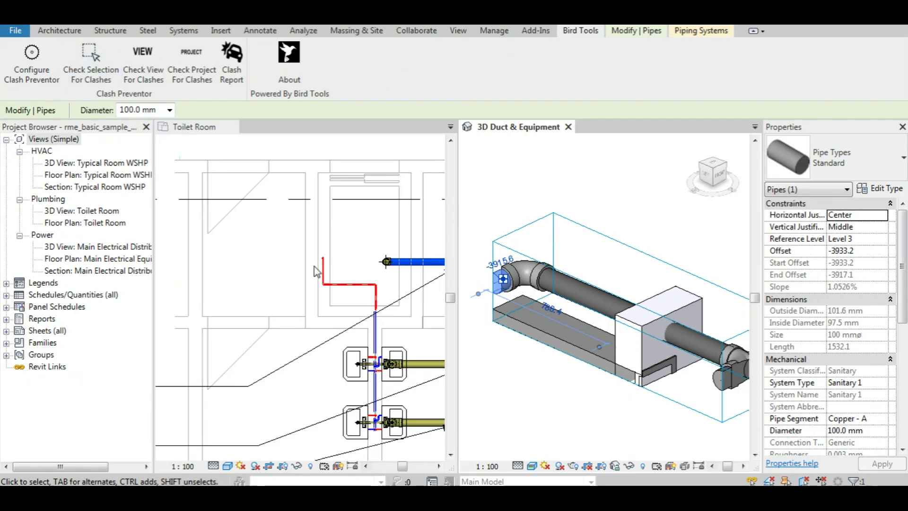
click(108, 74)
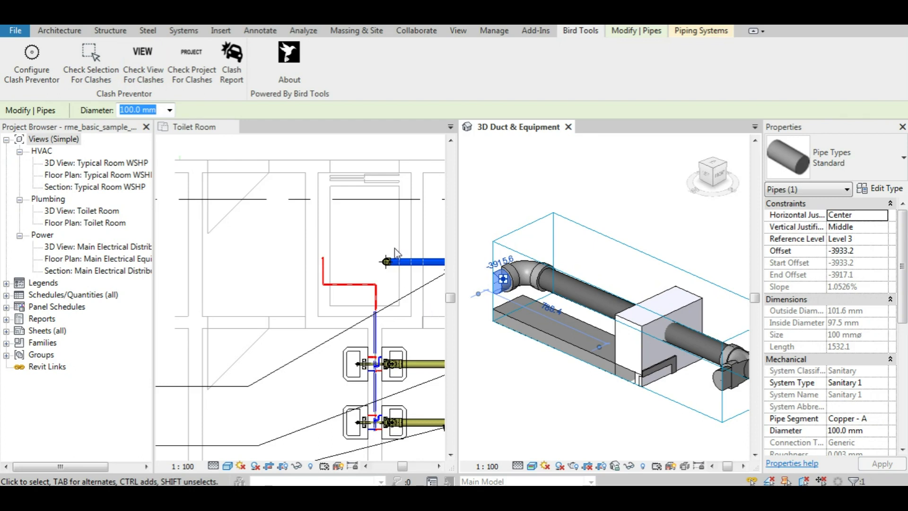
click(398, 253)
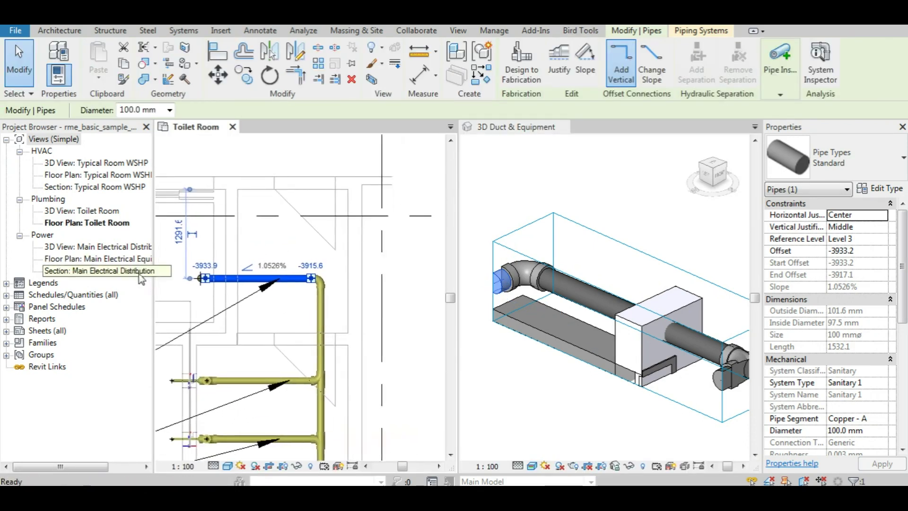
click(580, 31)
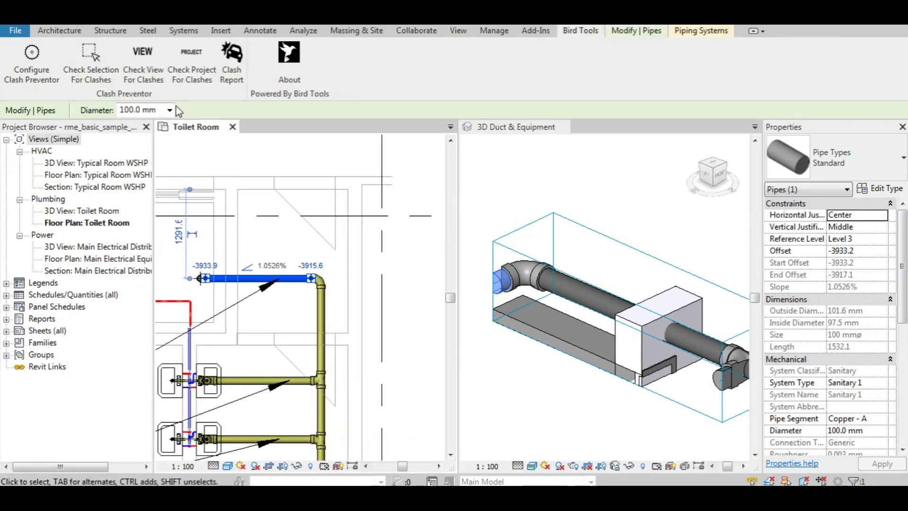
click(100, 66)
Step: Add the clash between pipe 606526 and wall 573585 to the clash report, and overwrite the report with the current results
click(301, 183)
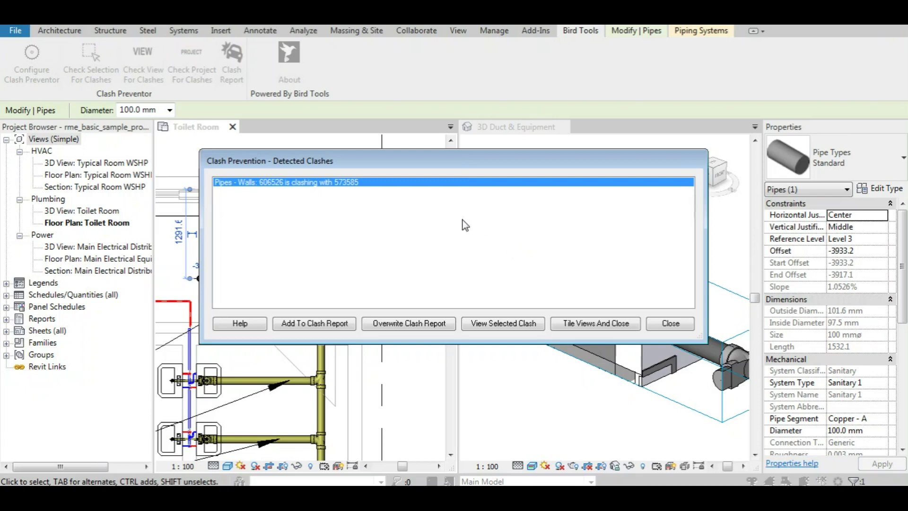
click(315, 324)
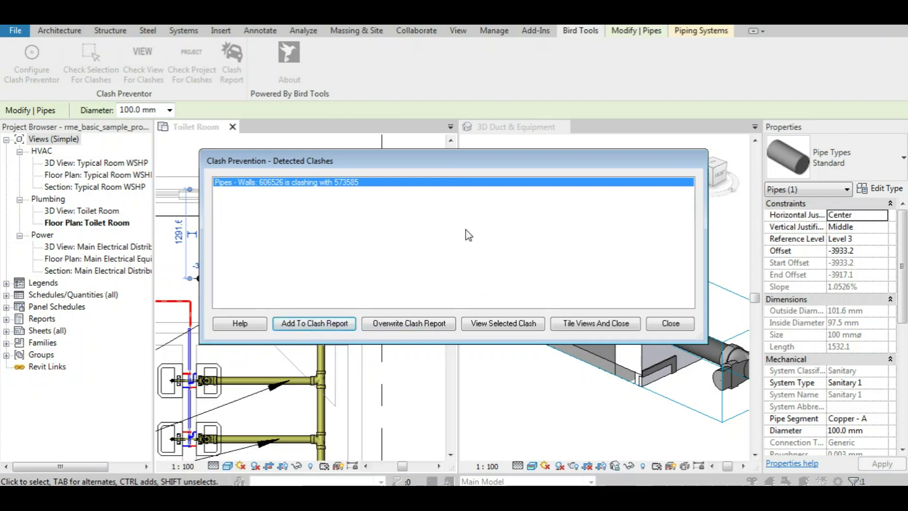
click(407, 323)
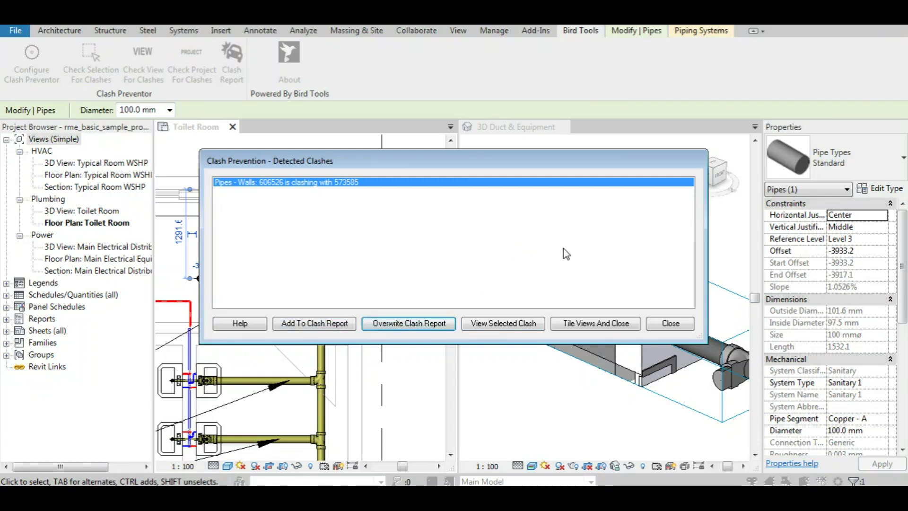
click(582, 325)
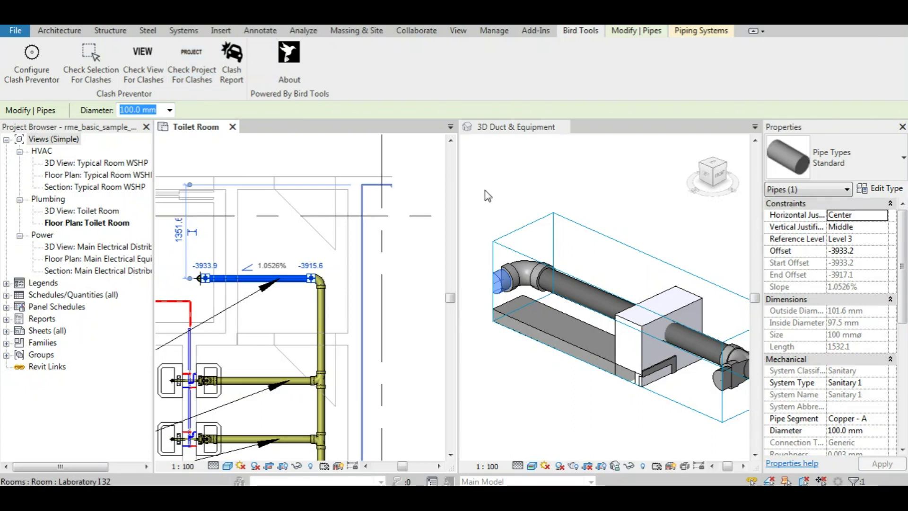
Step: Close the 3D Duct & Equipment view and open the saved clash report
click(532, 128)
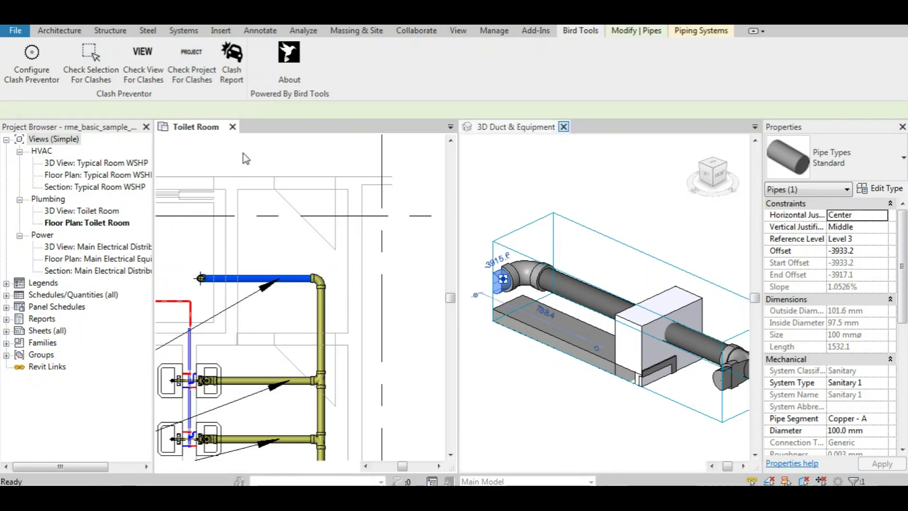
click(568, 127)
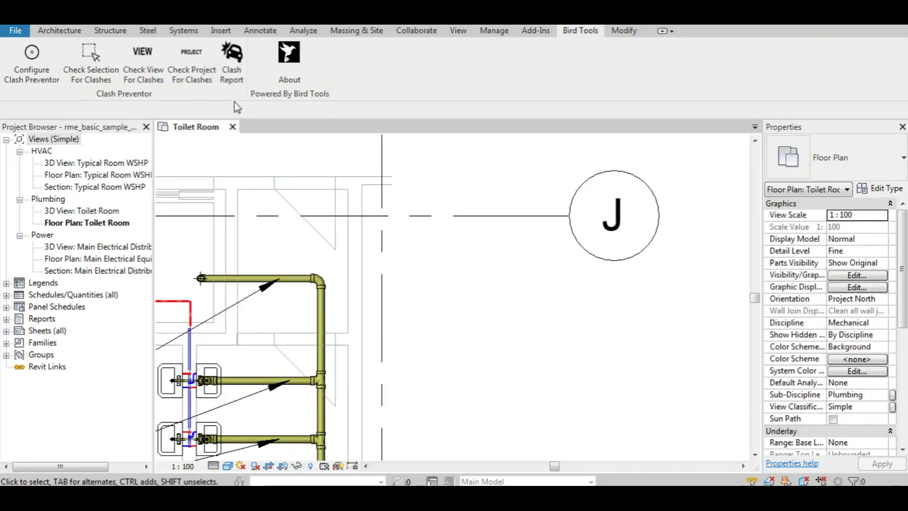
click(231, 75)
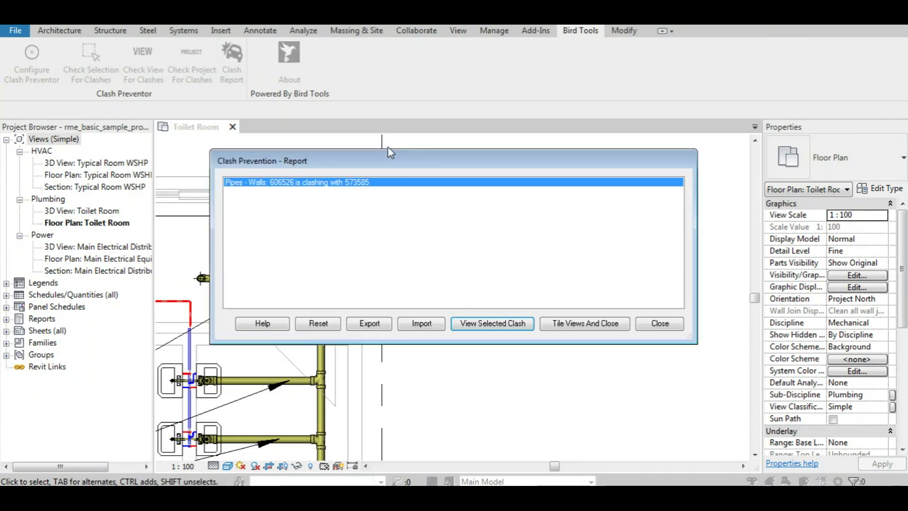
Step: Enlarge the clash report window and show the clash between pipe 606526 and wall 573585 in 3D
drag(390, 150, 376, 92)
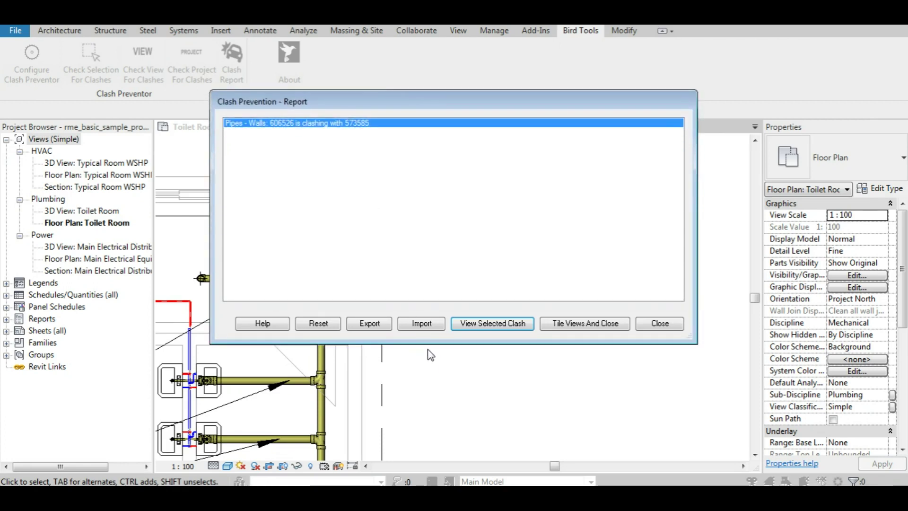
drag(428, 345, 437, 395)
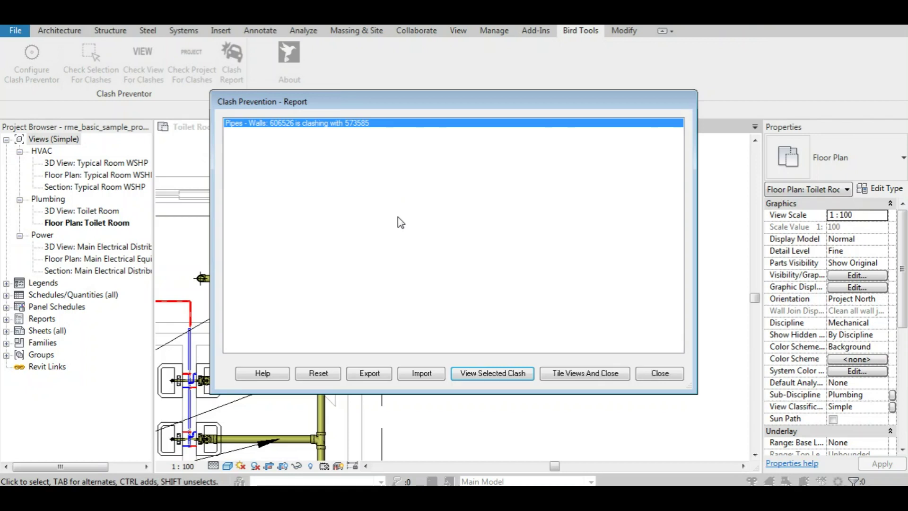
click(493, 373)
drag(504, 107, 453, 121)
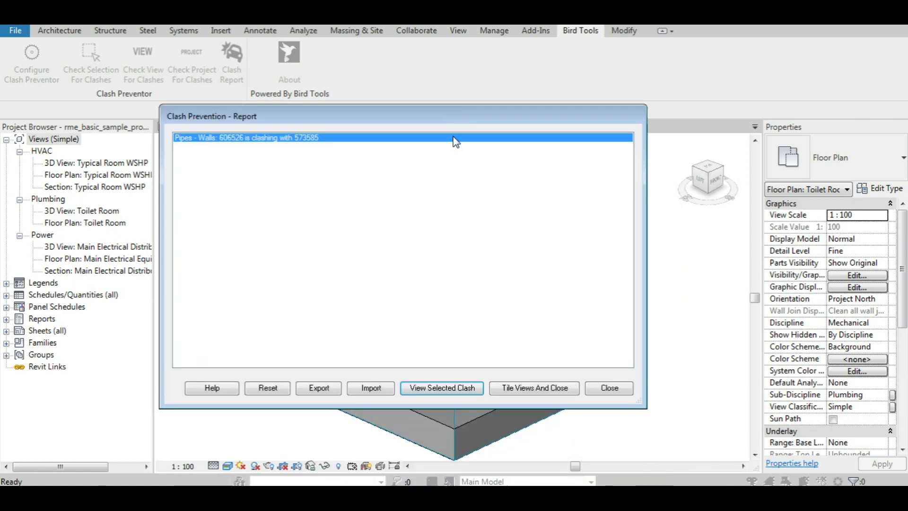
Step: Close the report with the 3D clash view tiled beside the Toilet Room floor plan, and centre the clash in the 3D view
click(560, 389)
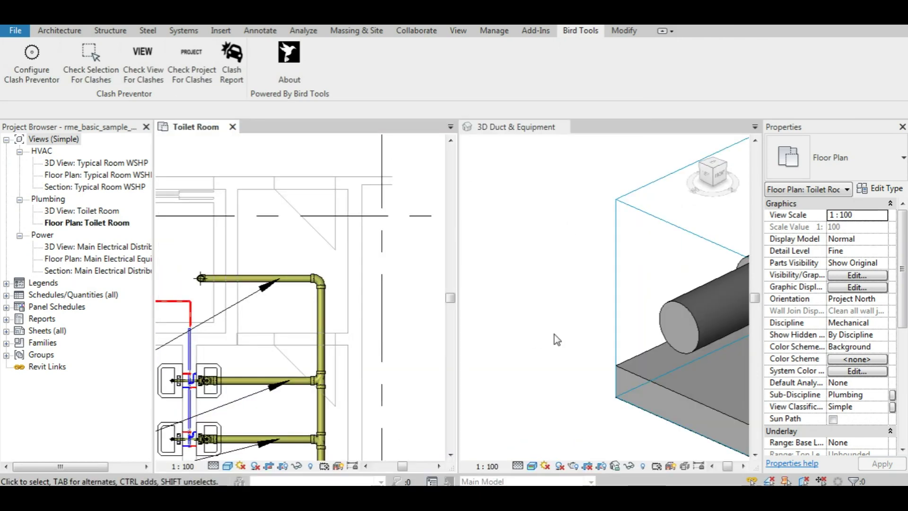
click(605, 293)
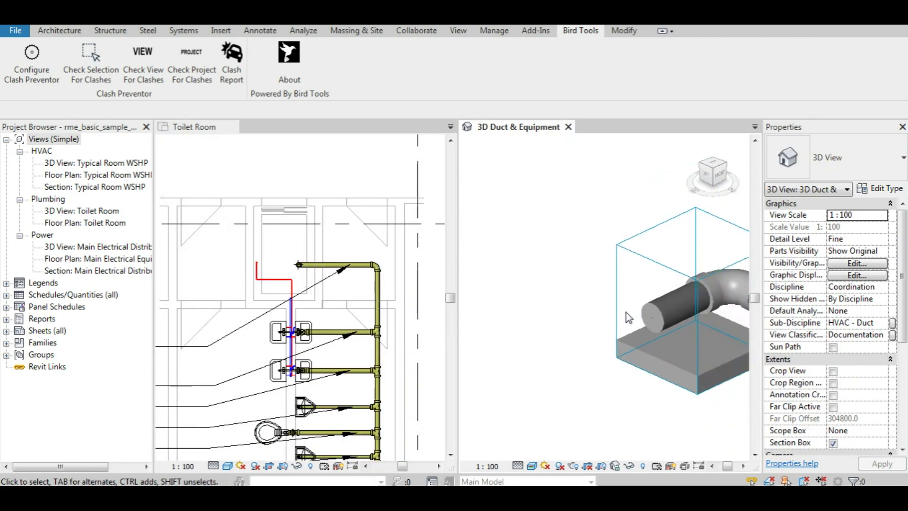
middle_drag(628, 317, 516, 319)
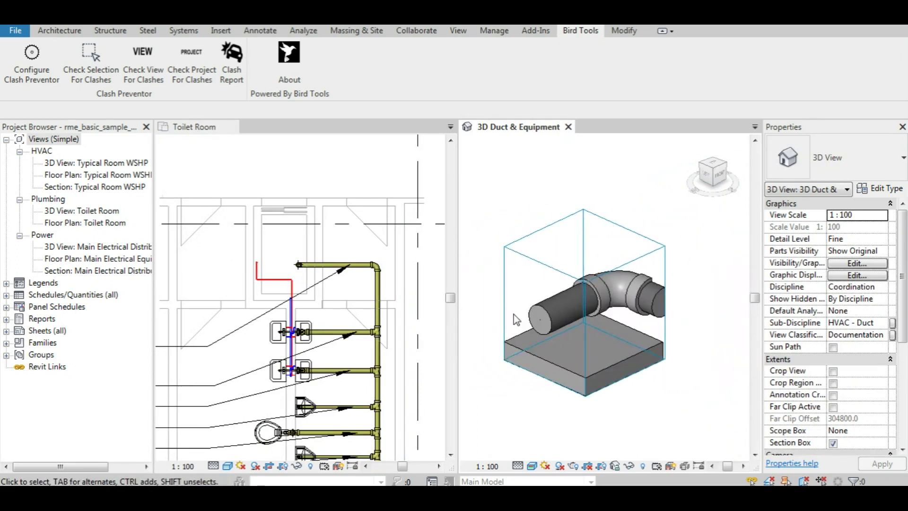
Step: Export the clash report to the Desktop as Clash Report.bte in Bird Tools Format, replacing the existing file
click(232, 73)
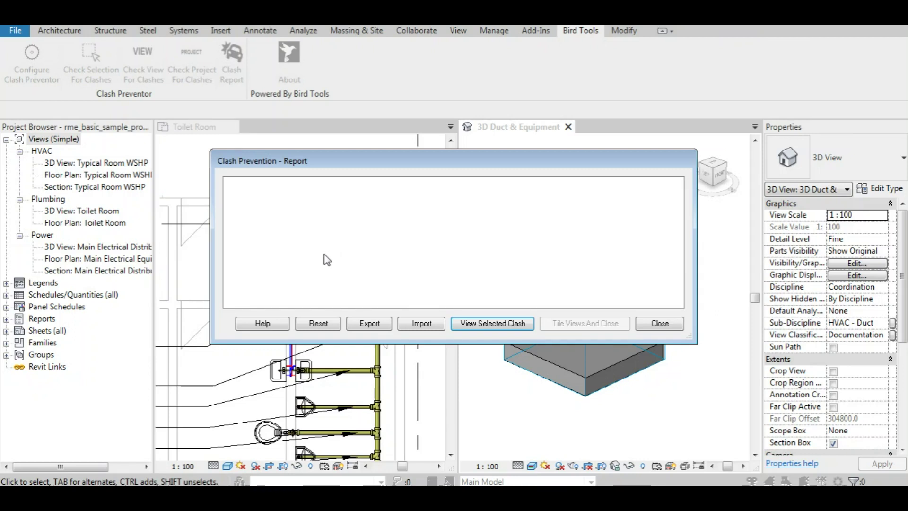
click(368, 324)
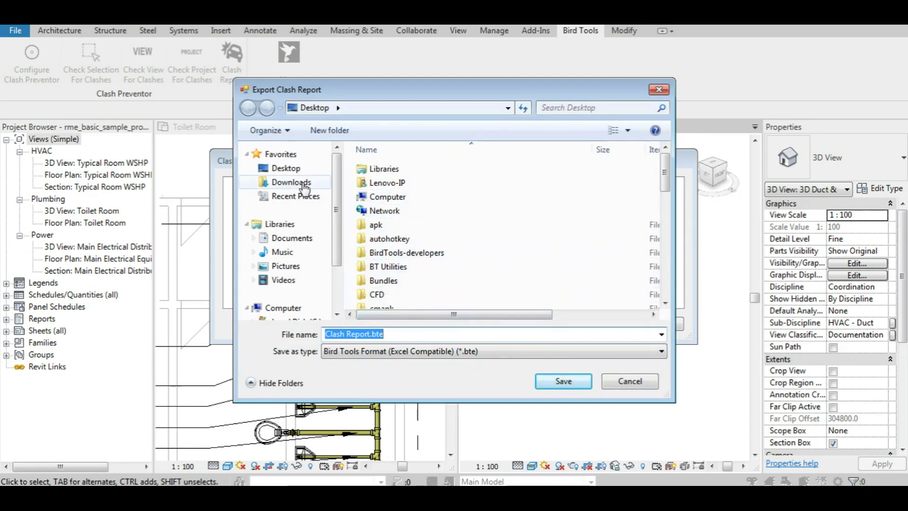
click(564, 381)
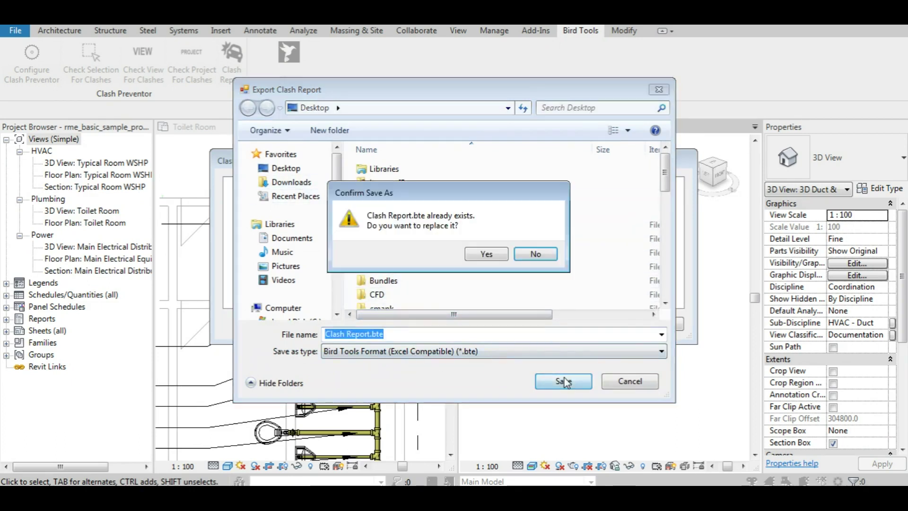
click(498, 257)
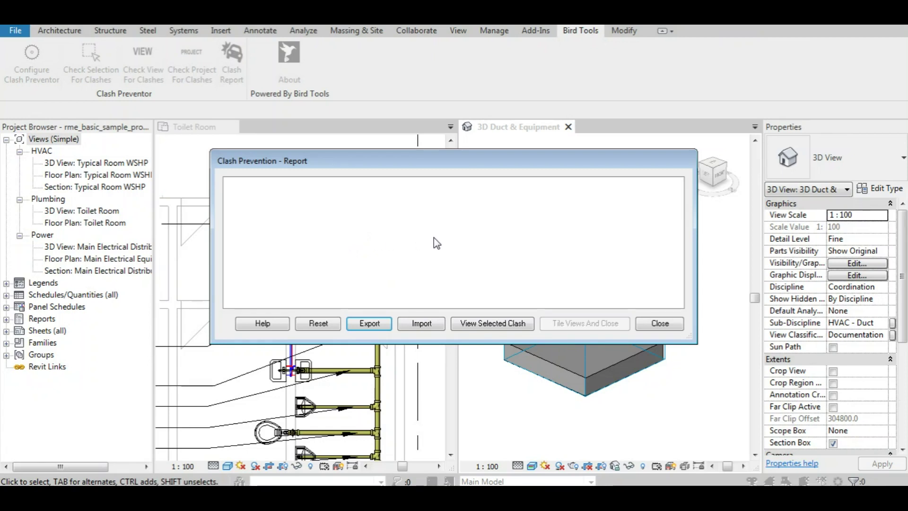
click(434, 326)
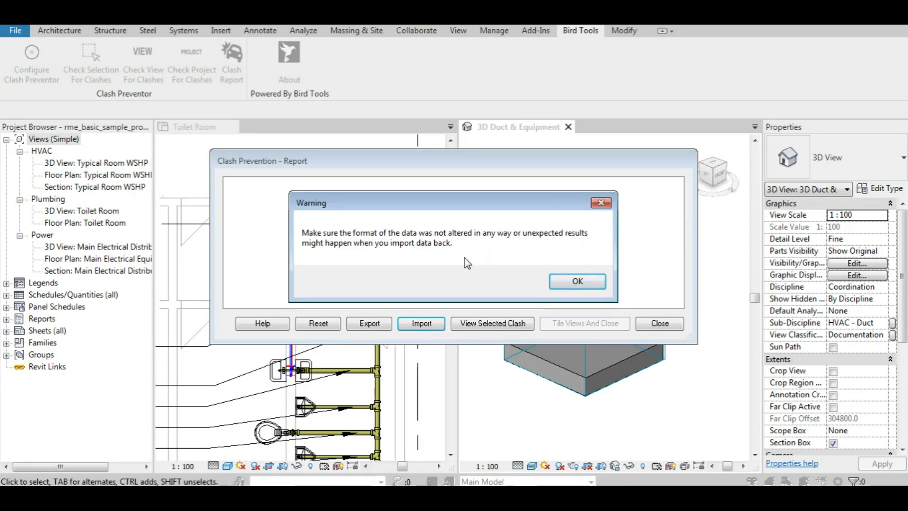
key(Return)
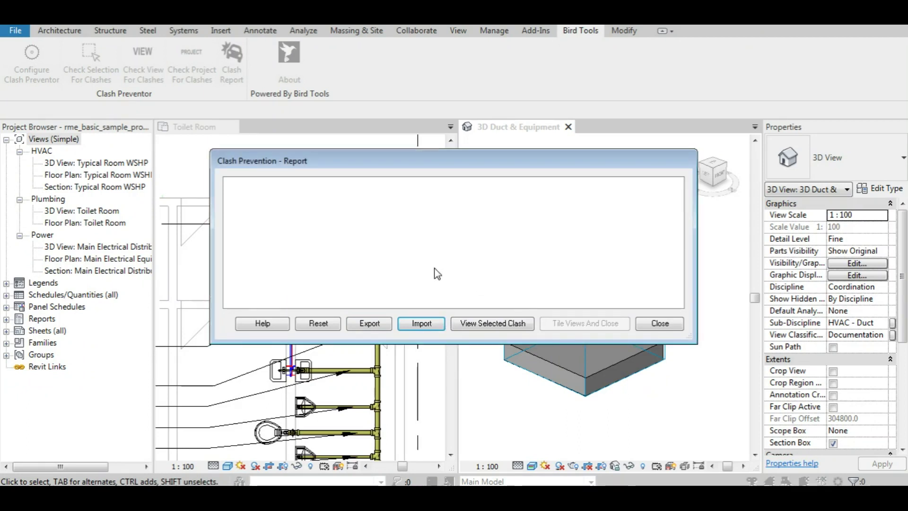
click(436, 324)
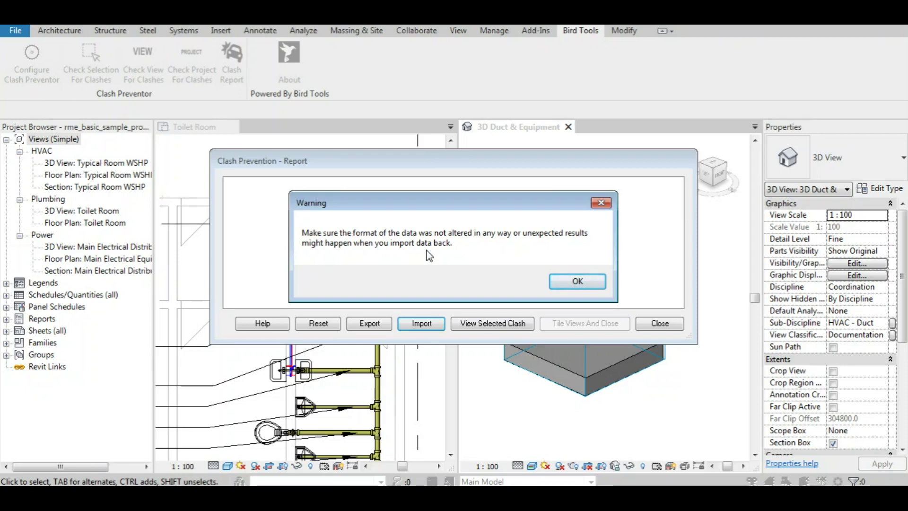
click(561, 280)
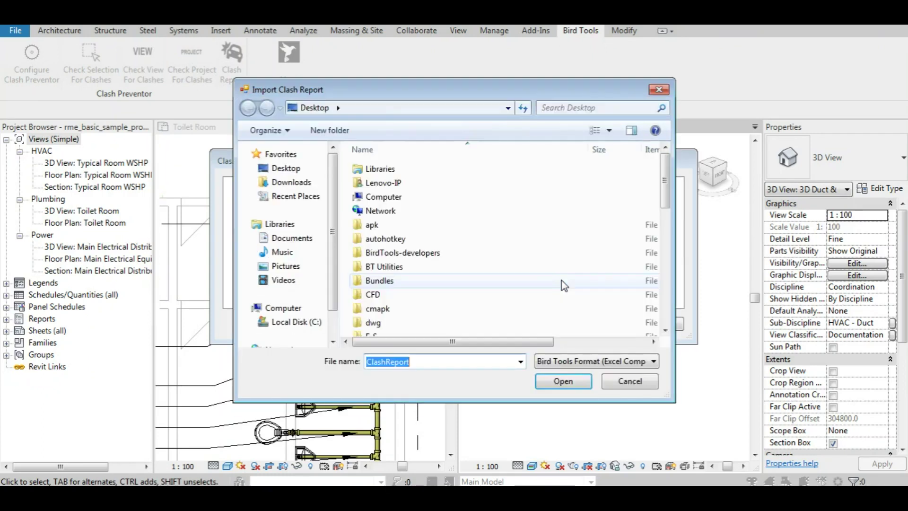
click(633, 379)
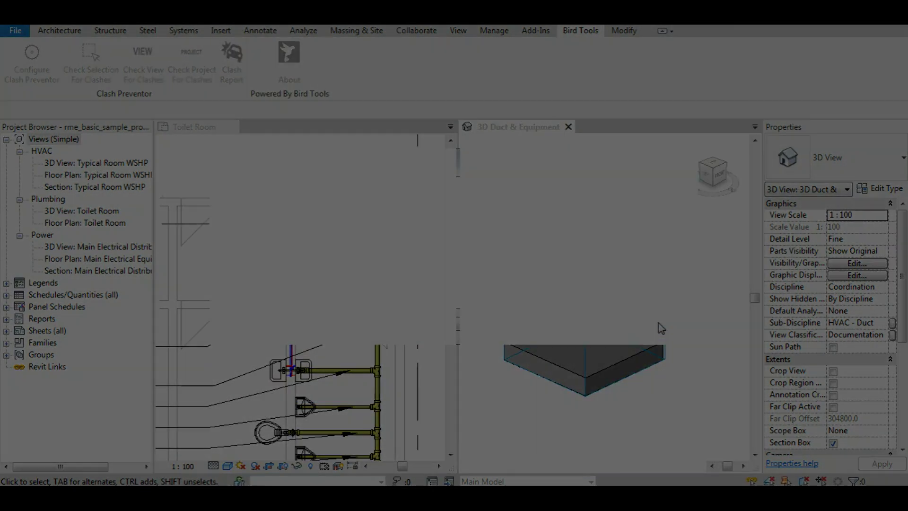